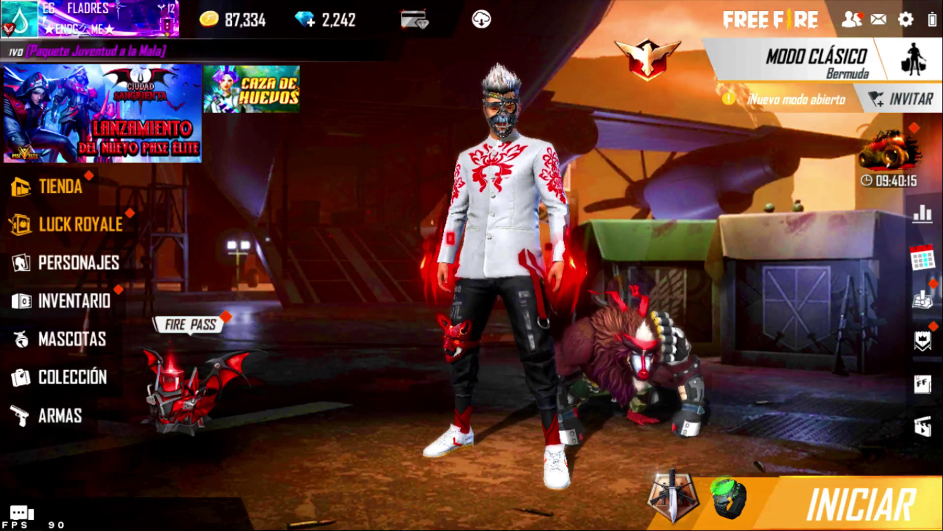
{"action": "left_click", "coordinate": [496, 231]}
{"action": "left_click", "coordinate": [610, 290]}
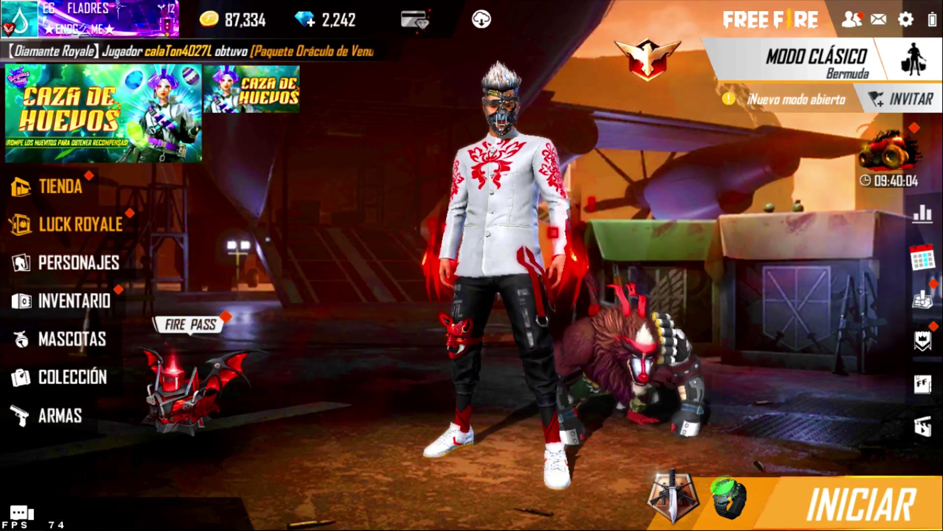
{"action": "left_click", "coordinate": [464, 227]}
{"action": "left_click", "coordinate": [367, 287]}
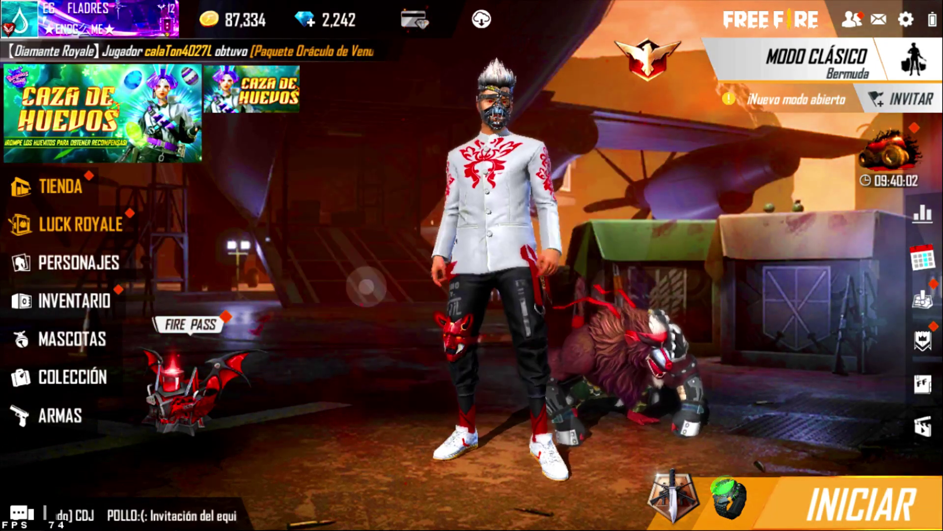
{"action": "left_click", "coordinate": [499, 215]}
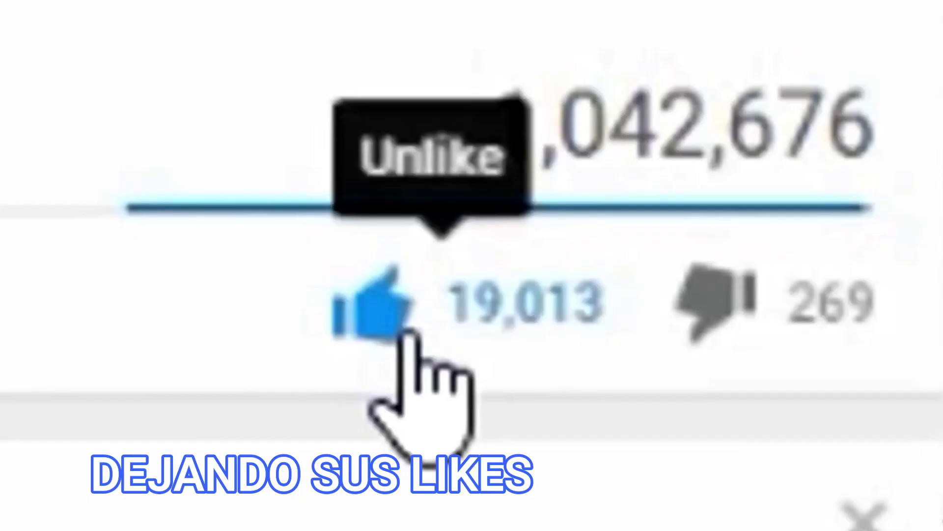
{"action": "left_click", "coordinate": [435, 346]}
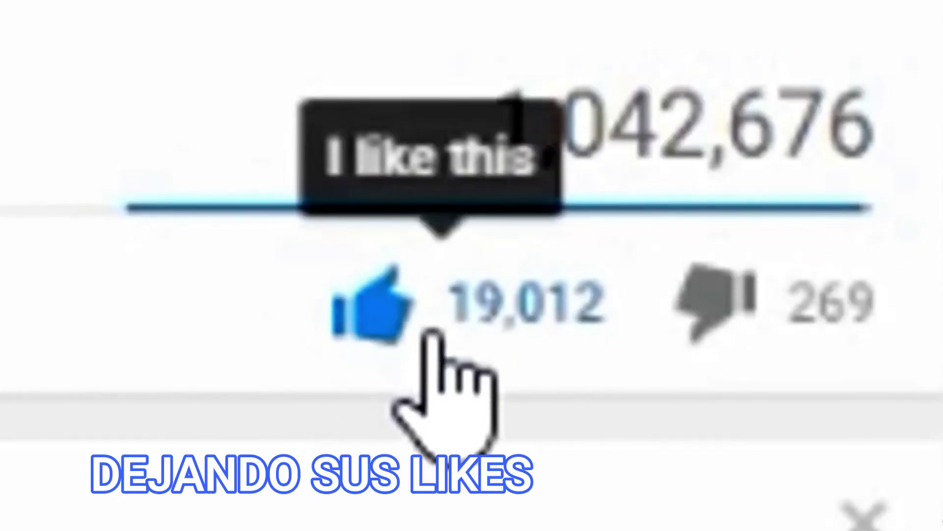
{"action": "left_click", "coordinate": [432, 309]}
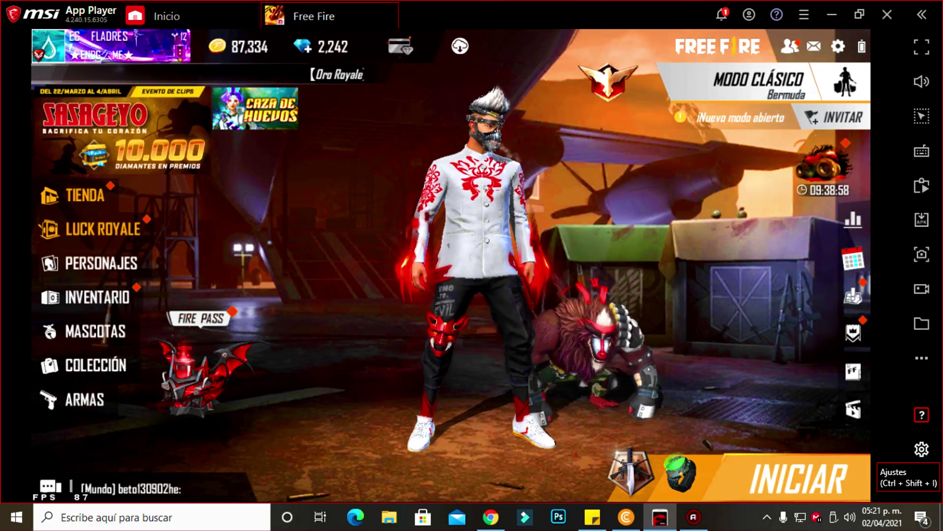
Step: Set the emulator's display resolution to 1280 x 720 in Paisaje (modo Tablet)
{"action": "left_click", "coordinate": [922, 448]}
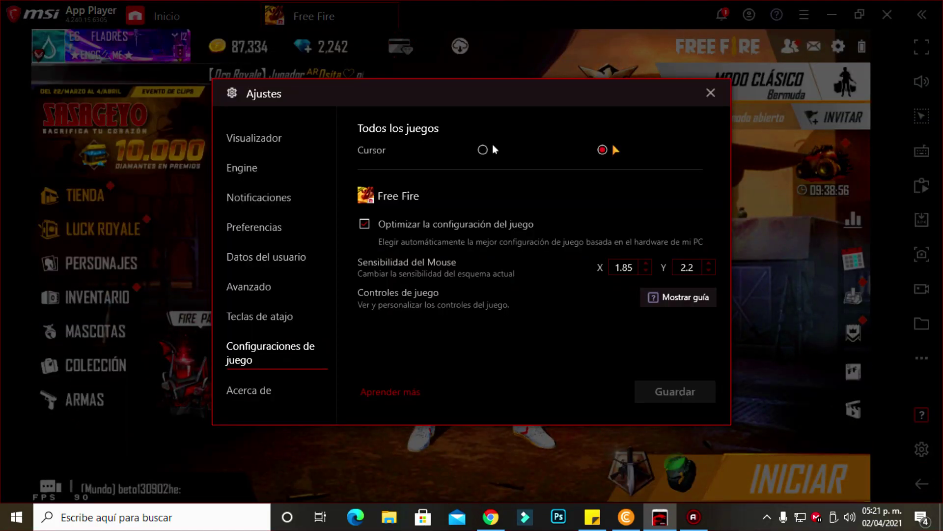
{"action": "left_click", "coordinate": [254, 139]}
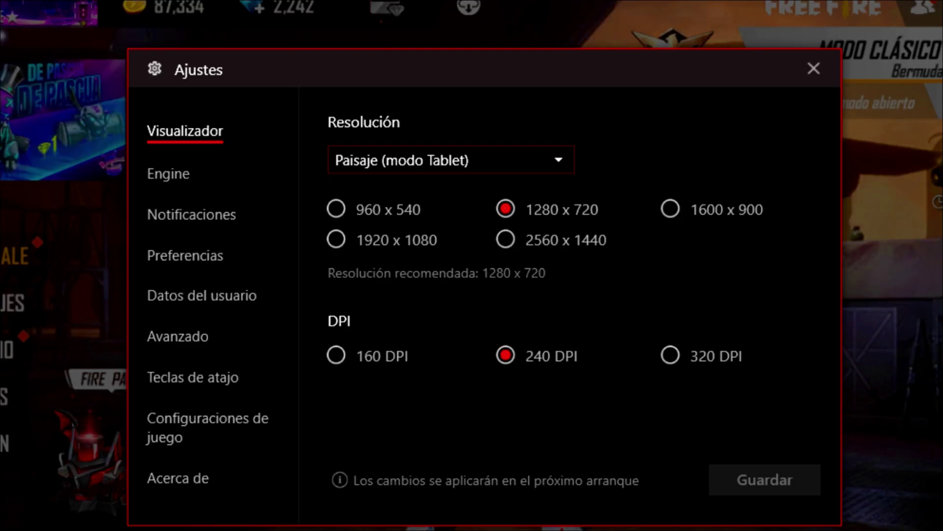
{"action": "left_click", "coordinate": [451, 160]}
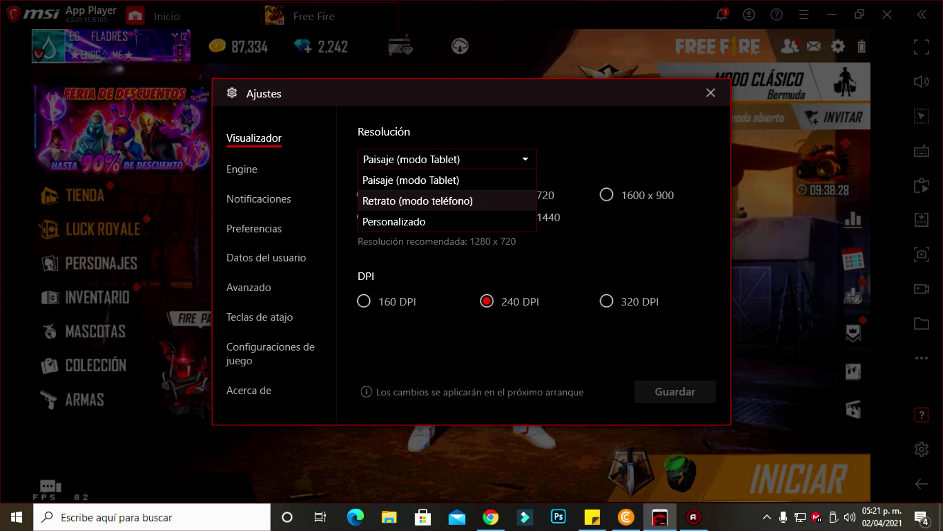
{"action": "left_click", "coordinate": [412, 180]}
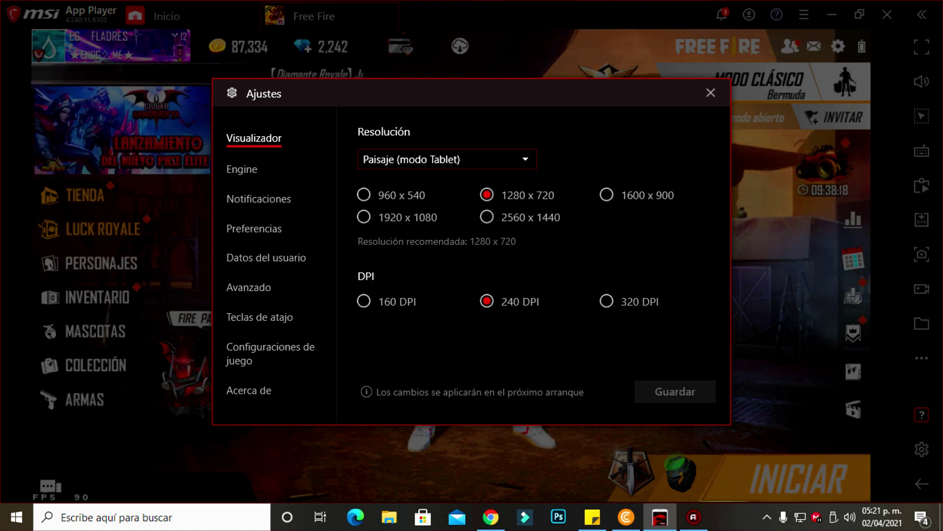
{"action": "left_click", "coordinate": [364, 217]}
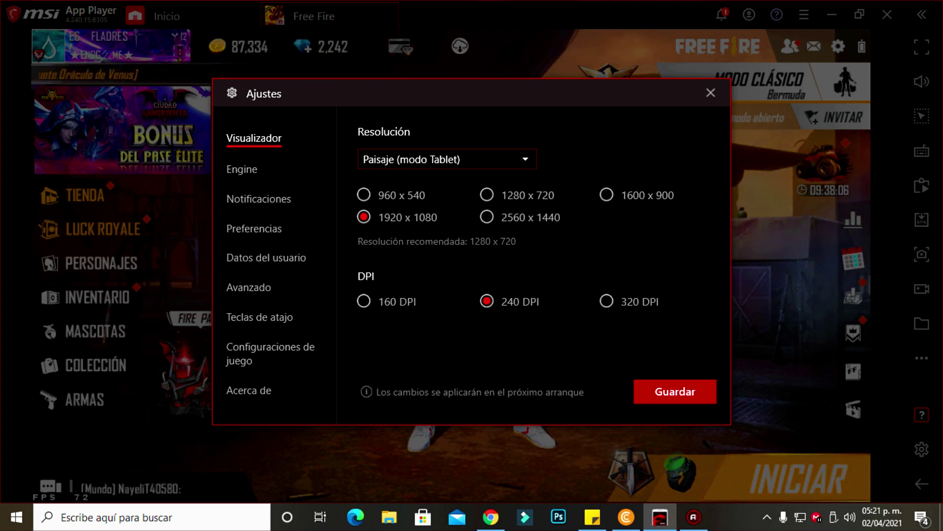
{"action": "left_click", "coordinate": [487, 195]}
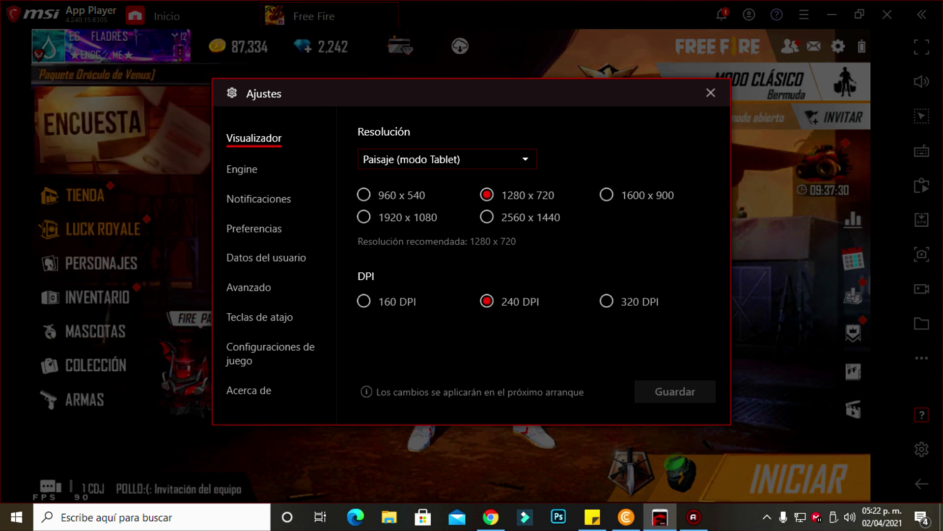
Step: Try switching the graphics renderer to DirectX in the emulator's engine settings
{"action": "left_click", "coordinate": [242, 169]}
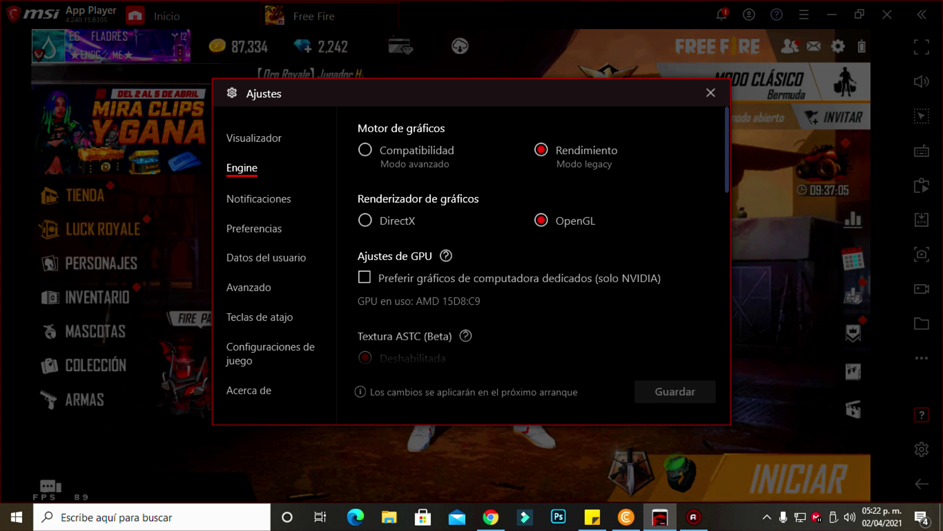
{"action": "left_click", "coordinate": [365, 220]}
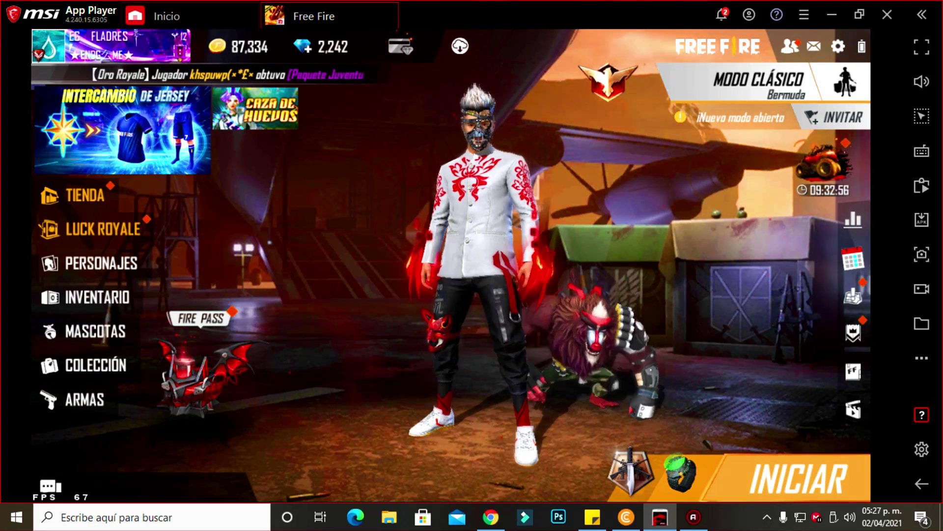
{"action": "left_click", "coordinate": [499, 225]}
{"action": "left_click", "coordinate": [500, 225]}
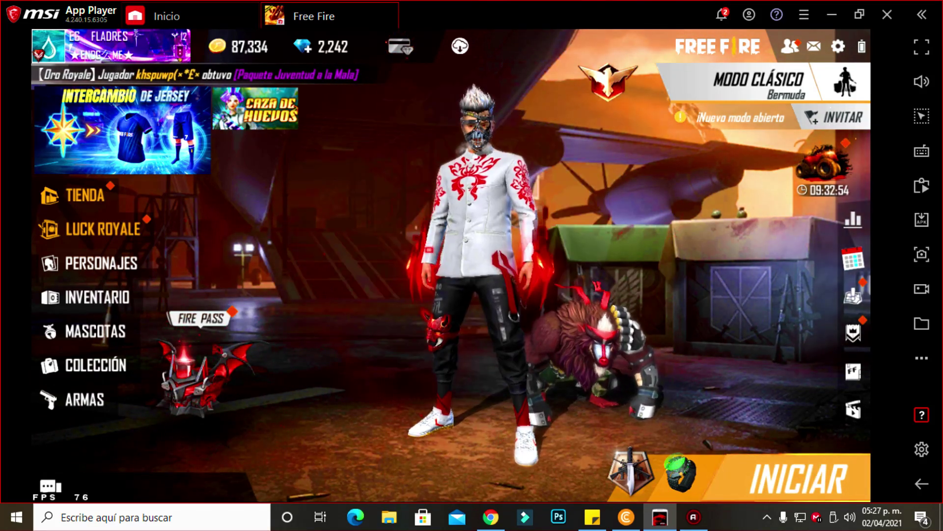
Step: Reopen the emulator's engine settings and set the CPU allocation to Medio (2 Núcleos)
{"action": "left_click", "coordinate": [922, 449]}
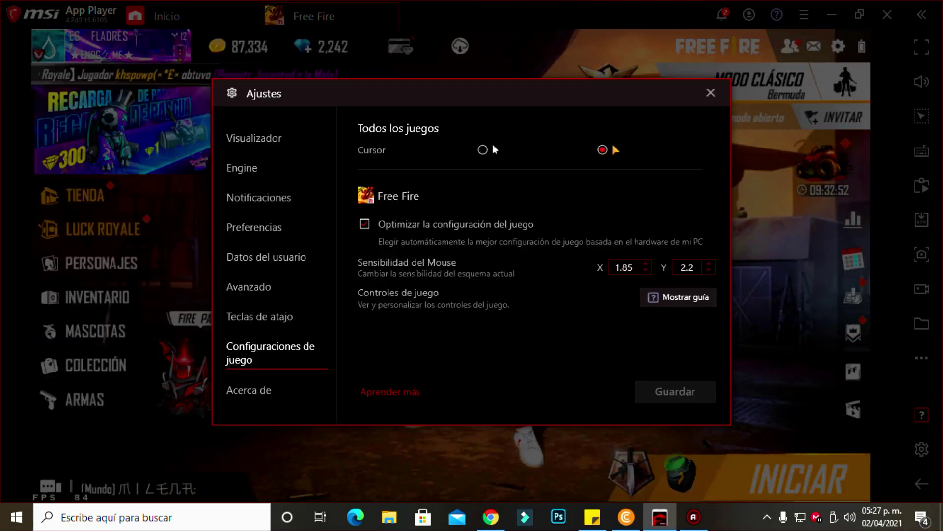
{"action": "left_click", "coordinate": [242, 169]}
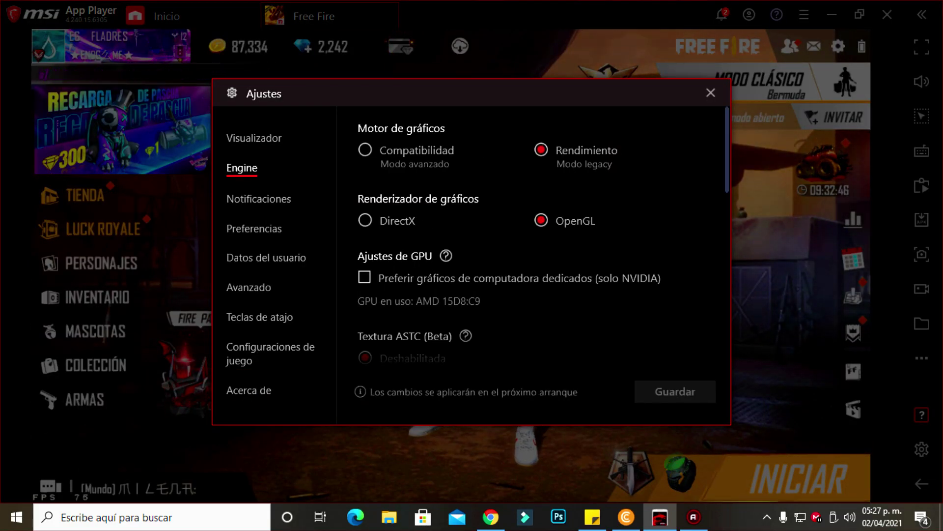
{"action": "scroll", "coordinate": [530, 246], "scroll_direction": "down", "scroll_amount": 1}
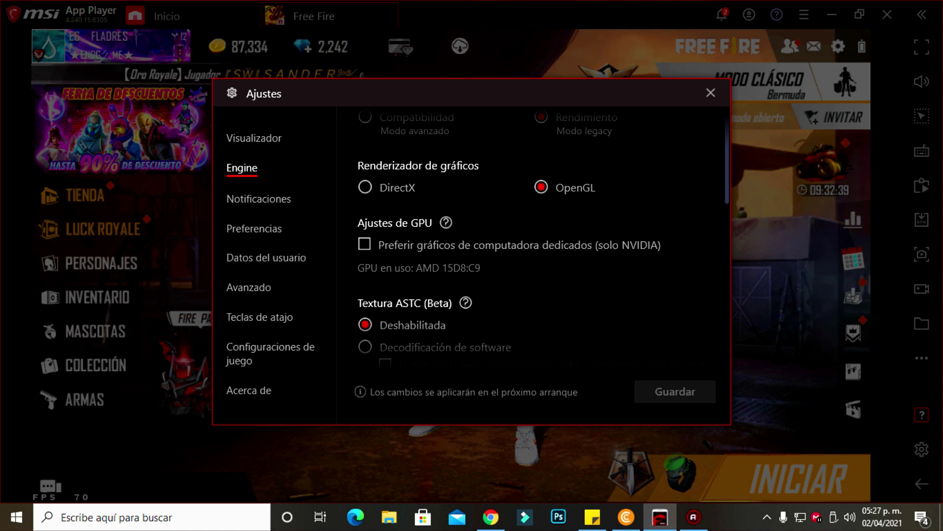
{"action": "scroll", "coordinate": [465, 270], "scroll_direction": "down", "scroll_amount": 1}
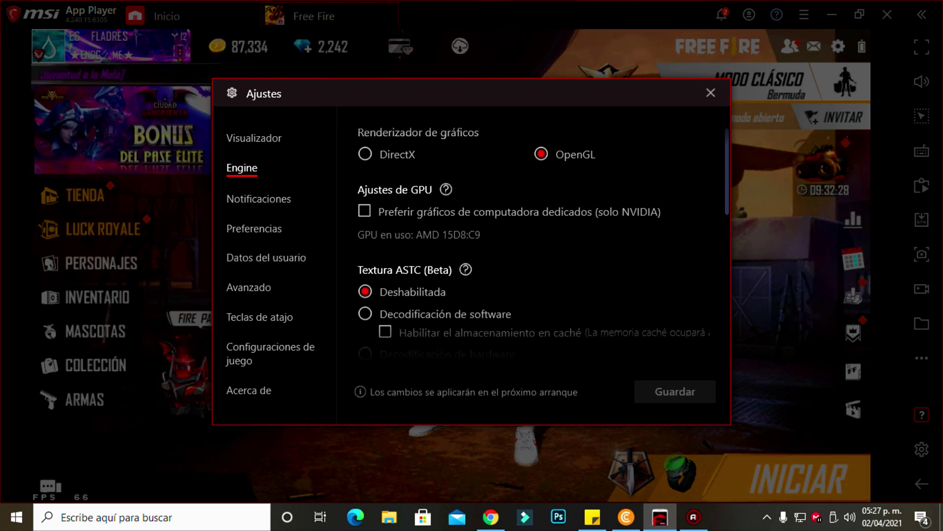
{"action": "scroll", "coordinate": [531, 246], "scroll_direction": "down", "scroll_amount": 3}
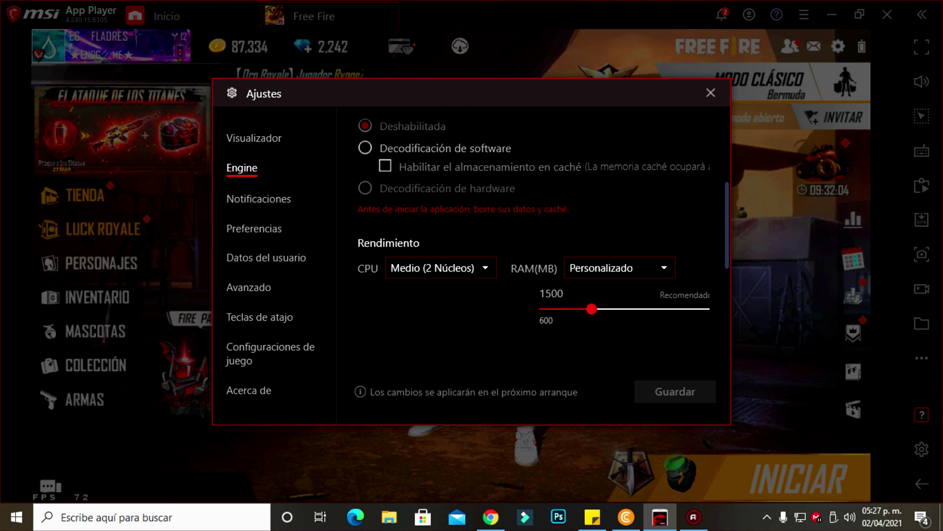
{"action": "scroll", "coordinate": [531, 246], "scroll_direction": "down", "scroll_amount": 1}
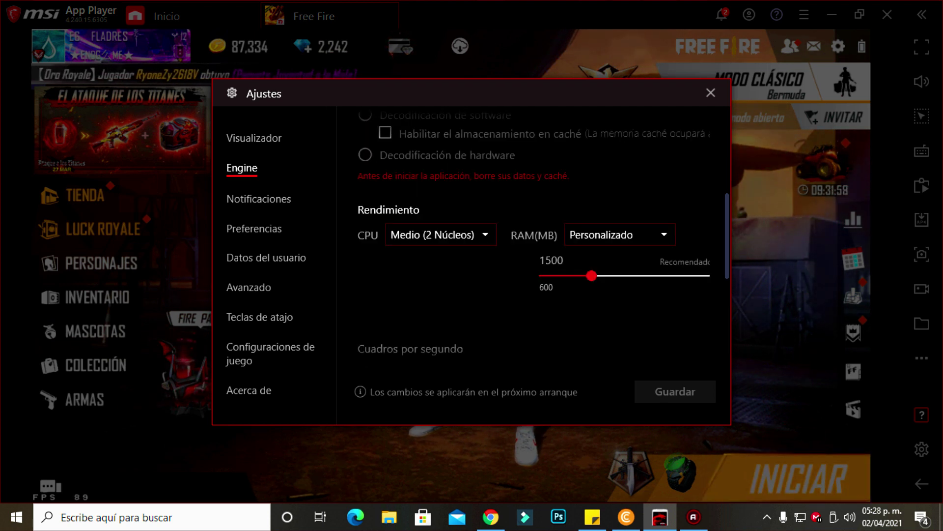
{"action": "left_click", "coordinate": [440, 234]}
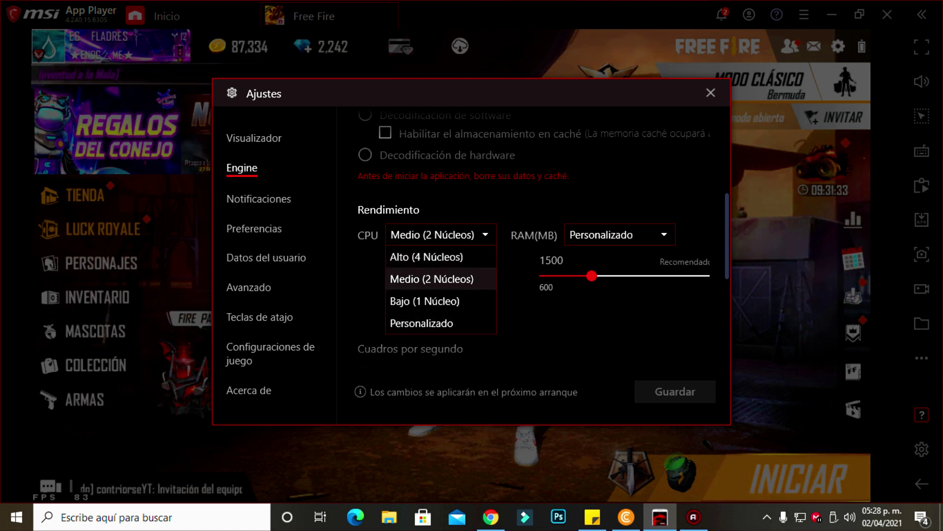
{"action": "left_click", "coordinate": [432, 279]}
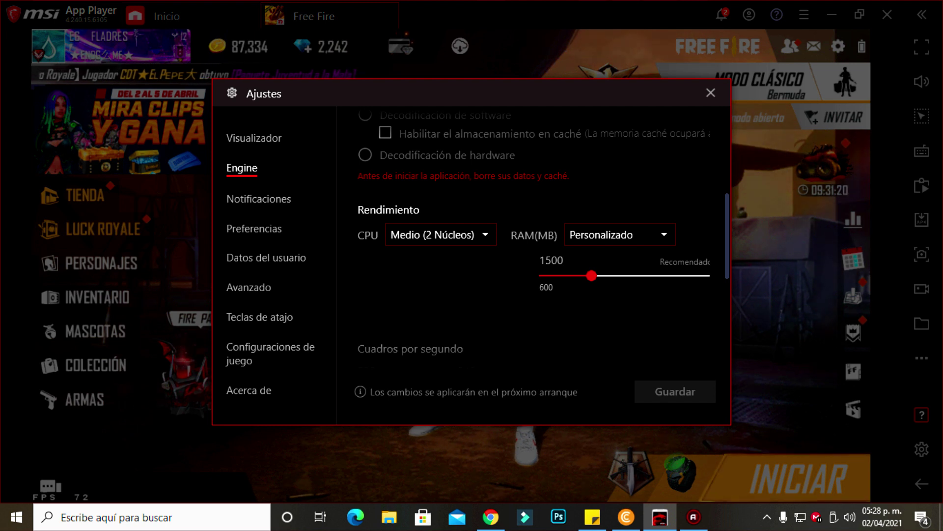
Step: Adjust the custom RAM allocation to 1632 MB in the engine's performance settings
{"action": "mouse_move", "coordinate": [591, 275]}
{"action": "left_mouse_down"}
{"action": "mouse_move", "coordinate": [742, 276]}
{"action": "mouse_move", "coordinate": [586, 276]}
{"action": "left_mouse_up"}
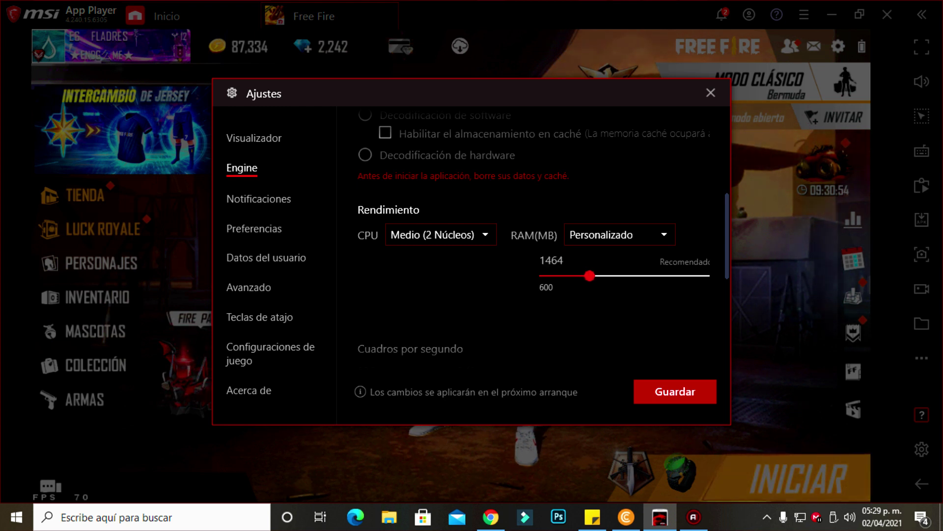
{"action": "left_click_drag", "start_coordinate": [589, 276], "coordinate": [598, 276]}
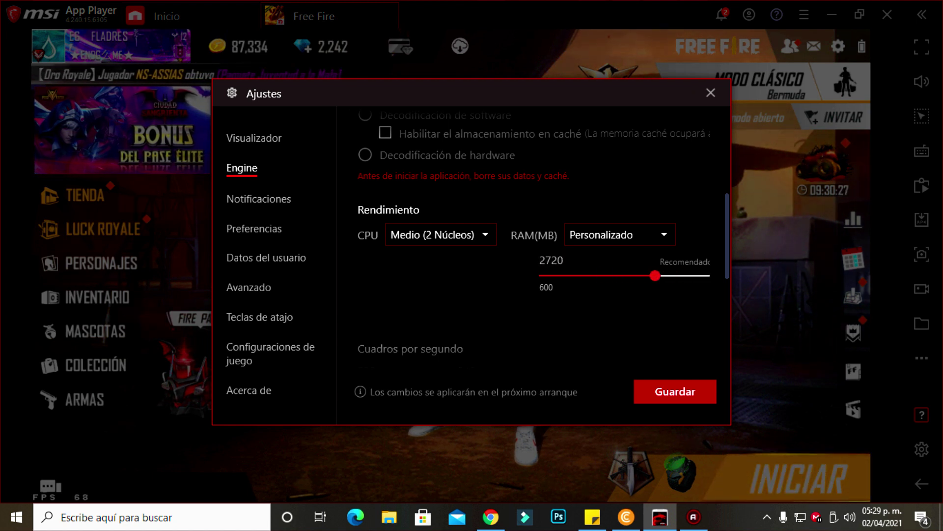
{"action": "left_click_drag", "start_coordinate": [655, 276], "coordinate": [600, 277]}
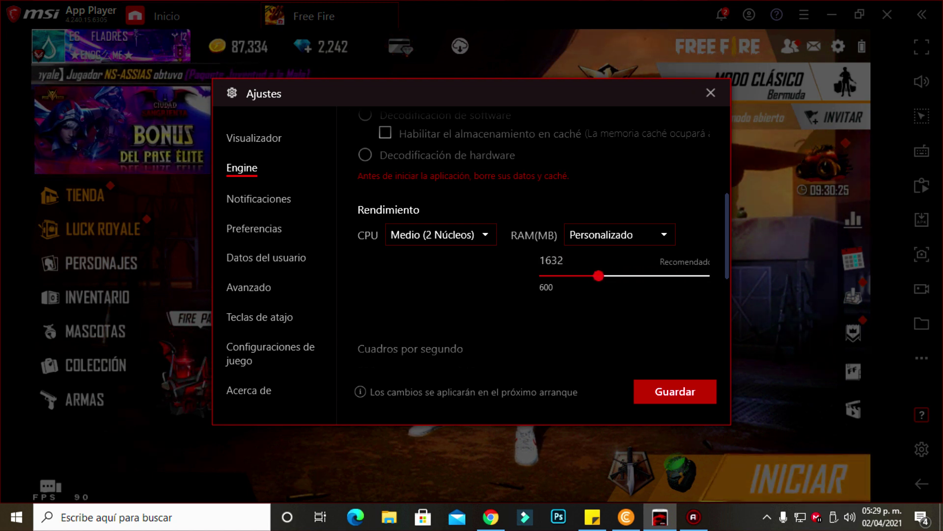
Step: Turn high frame rates off and on again, and set the frame rate to 240 FPS
{"action": "scroll", "coordinate": [533, 246], "scroll_direction": "down", "scroll_amount": 3}
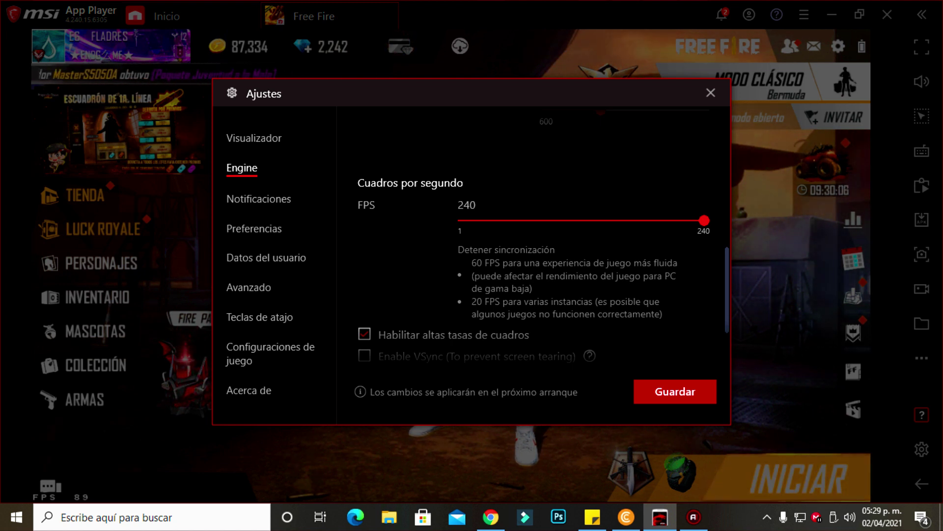
{"action": "scroll", "coordinate": [533, 246], "scroll_direction": "down", "scroll_amount": 1}
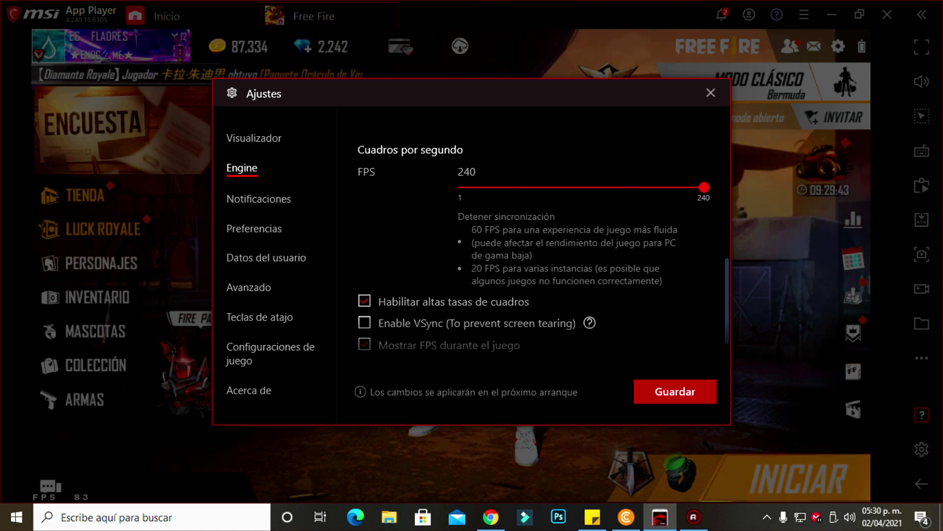
{"action": "mouse_move", "coordinate": [690, 187]}
{"action": "left_mouse_down"}
{"action": "mouse_move", "coordinate": [463, 187]}
{"action": "mouse_move", "coordinate": [704, 187]}
{"action": "left_mouse_up"}
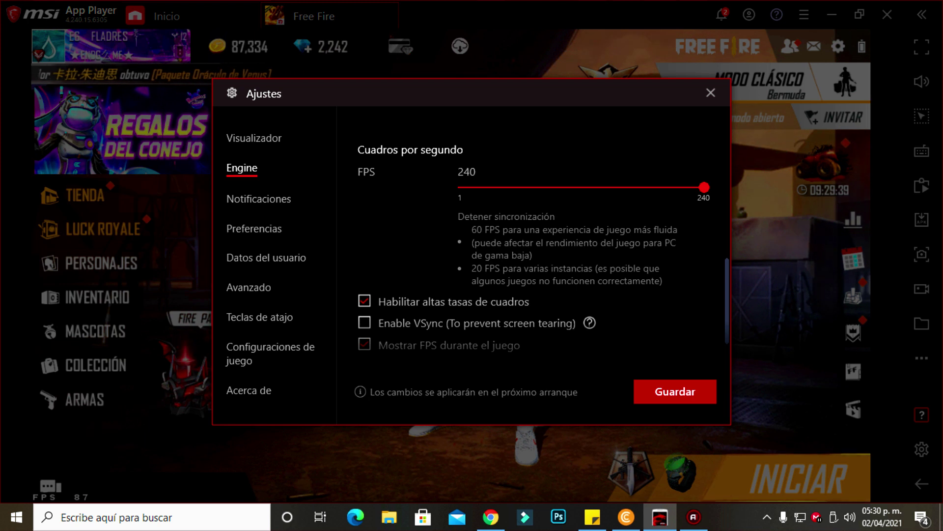
{"action": "scroll", "coordinate": [530, 246], "scroll_direction": "down", "scroll_amount": 1}
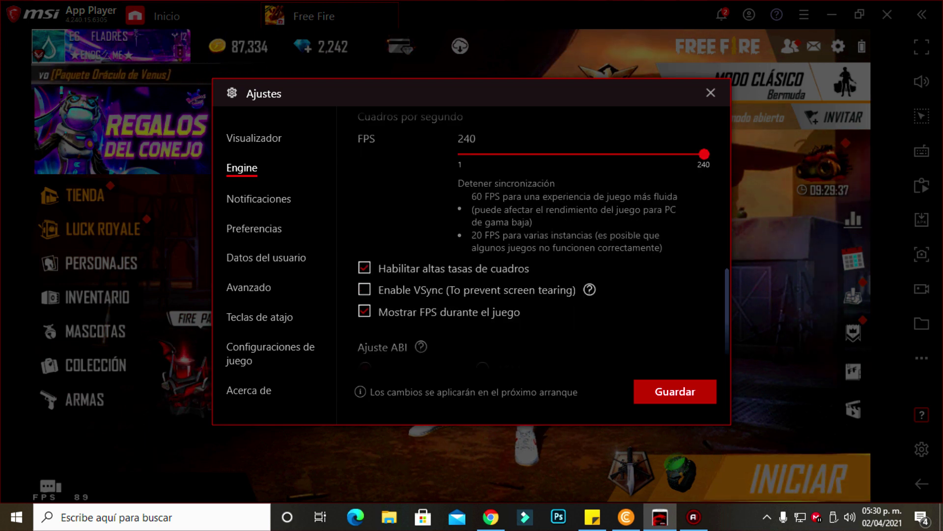
{"action": "left_click", "coordinate": [364, 268]}
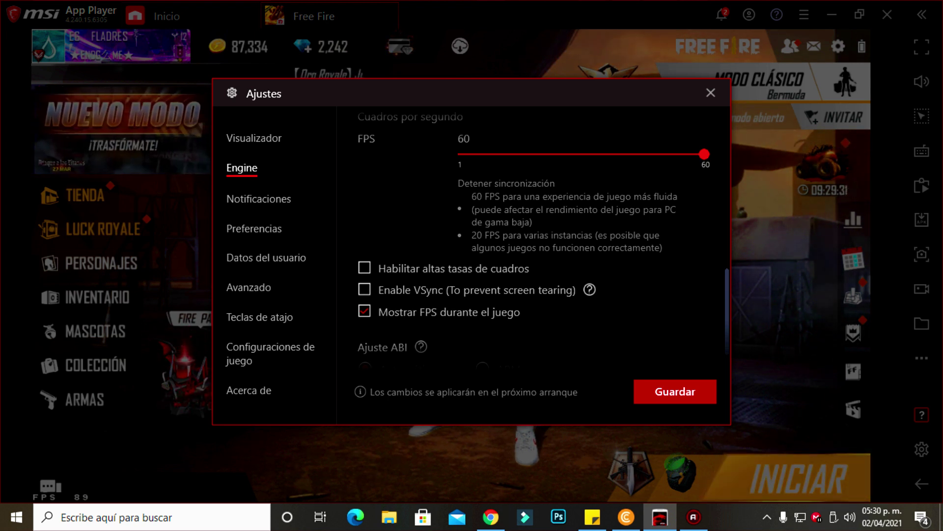
{"action": "left_click", "coordinate": [364, 267]}
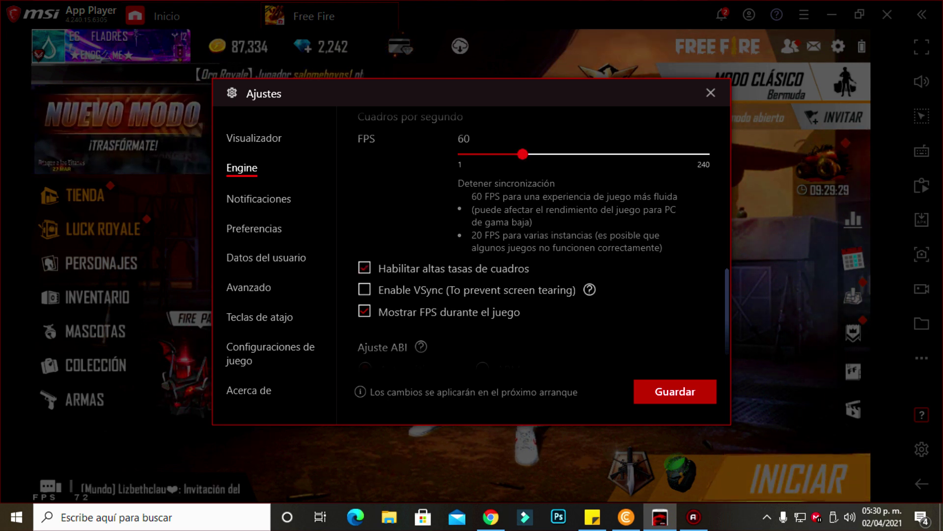
{"action": "left_click_drag", "start_coordinate": [523, 154], "coordinate": [704, 154]}
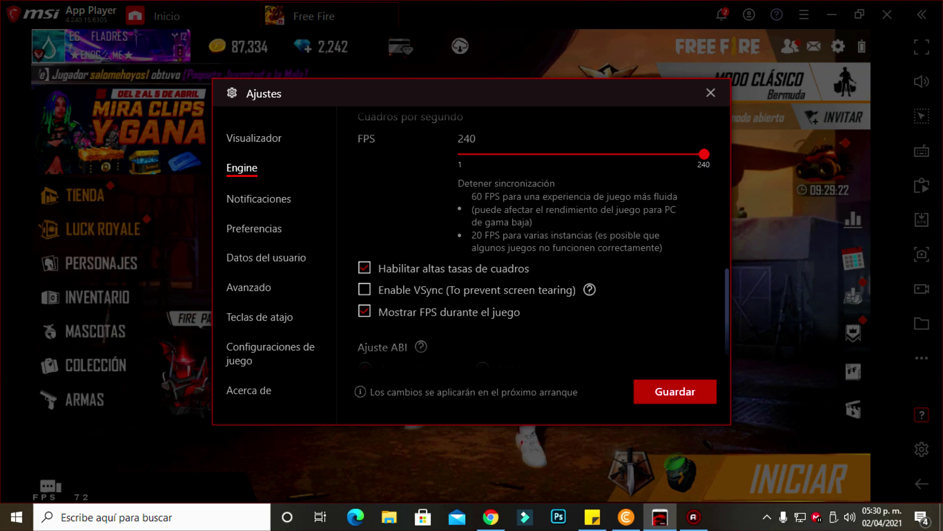
{"action": "key", "text": "super+e"}
{"action": "left_click", "coordinate": [926, 7]}
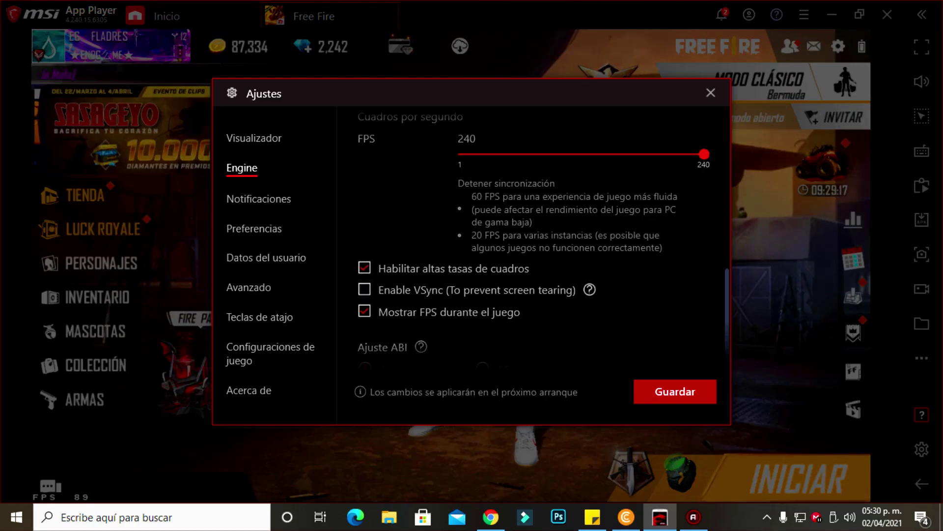
Step: Review the remaining engine options, discard the unsaved engine changes, and look through the notification settings
{"action": "scroll", "coordinate": [533, 241], "scroll_direction": "down", "scroll_amount": 2}
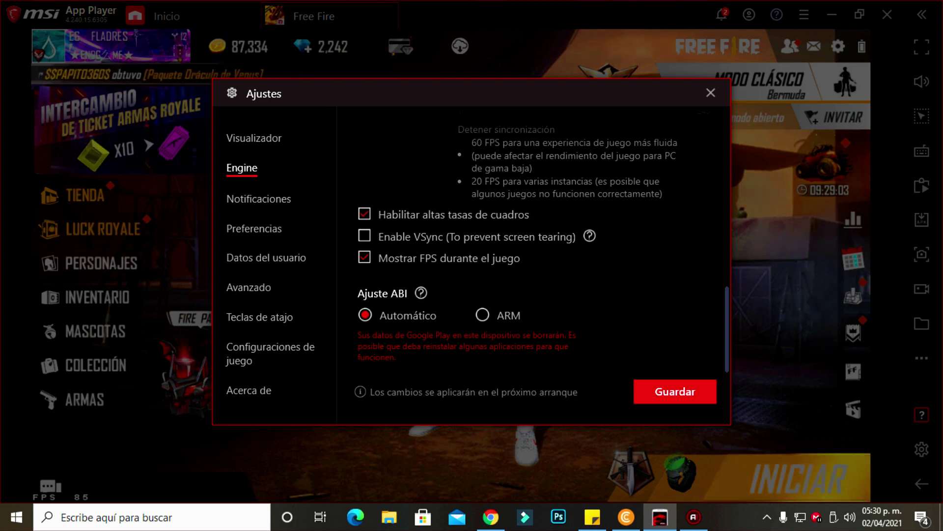
{"action": "left_click", "coordinate": [259, 199]}
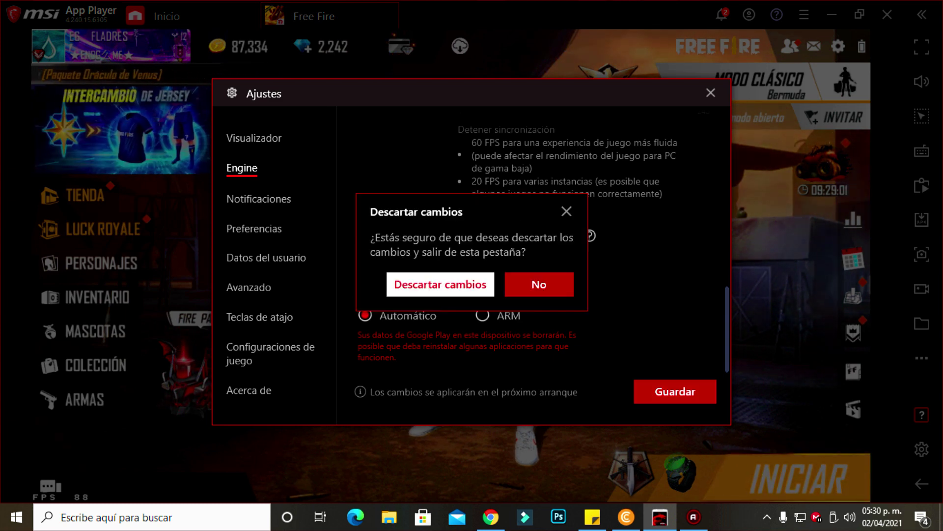
{"action": "left_click", "coordinate": [436, 282]}
{"action": "scroll", "coordinate": [531, 256], "scroll_direction": "down", "scroll_amount": 2}
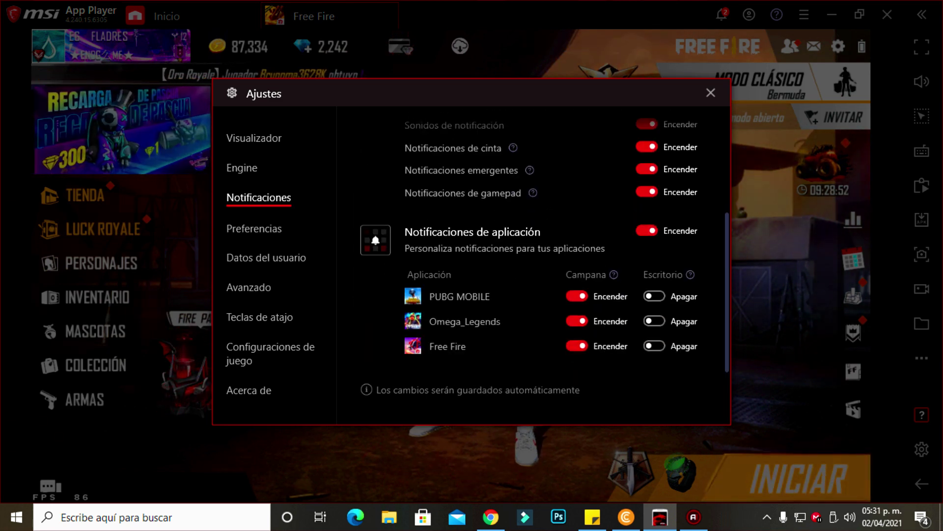
Step: Review the emulator's preferences, user data options, predefined device profile and shortcut key assignments
{"action": "left_click", "coordinate": [254, 228]}
{"action": "scroll", "coordinate": [530, 256], "scroll_direction": "down", "scroll_amount": 7}
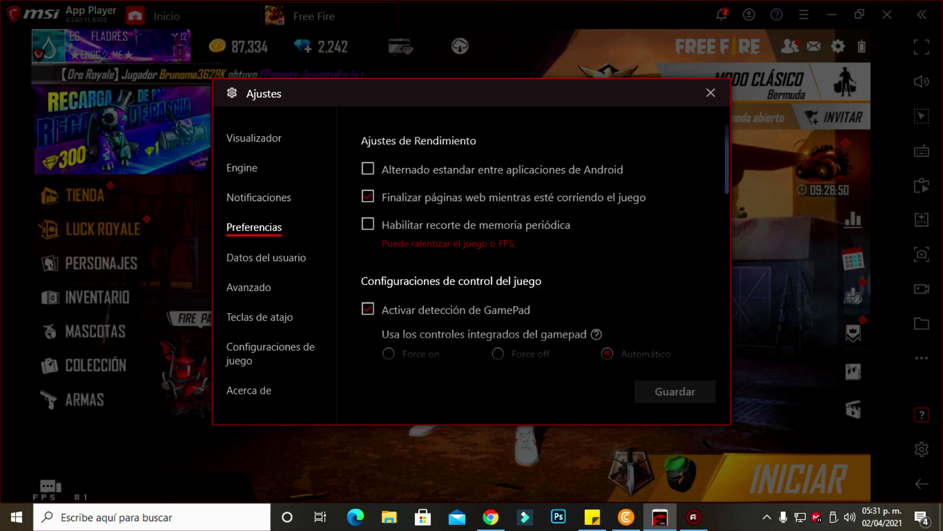
{"action": "left_click", "coordinate": [249, 287]}
{"action": "left_click", "coordinate": [266, 258]}
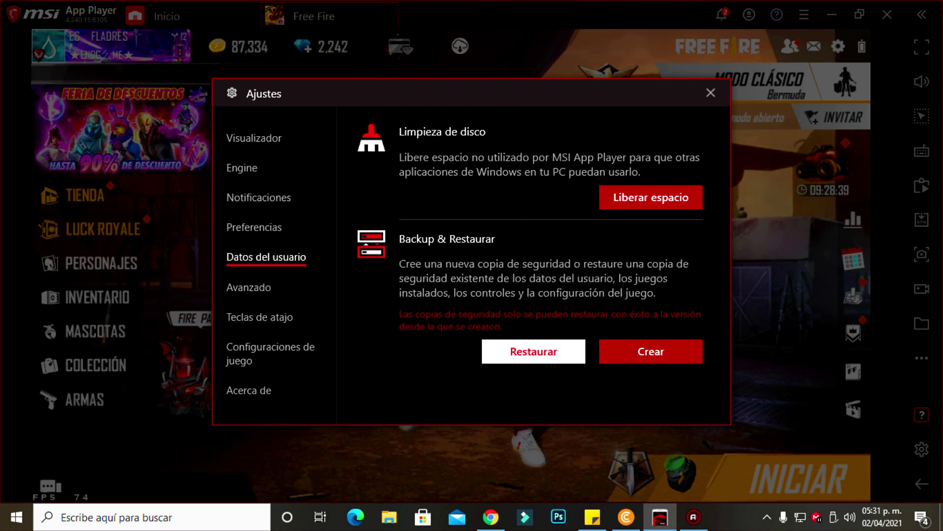
{"action": "left_click", "coordinate": [249, 287]}
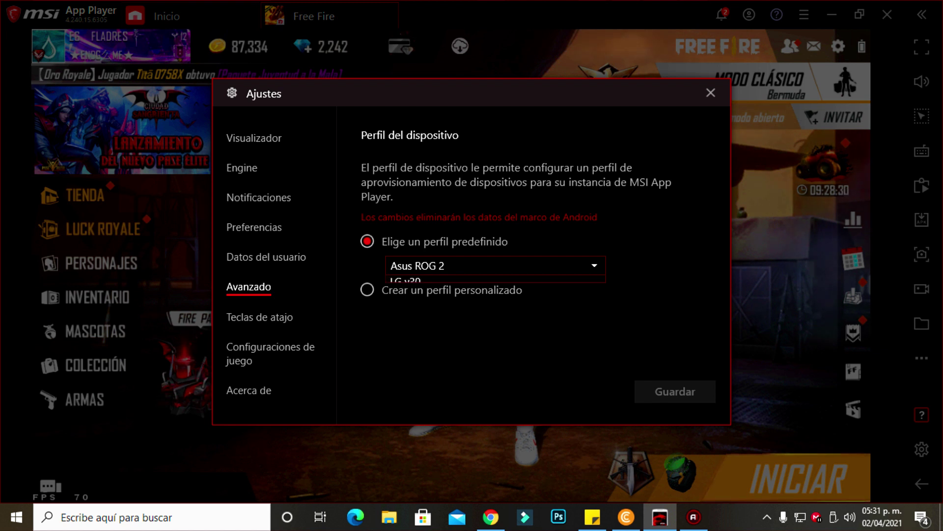
{"action": "left_click", "coordinate": [491, 284]}
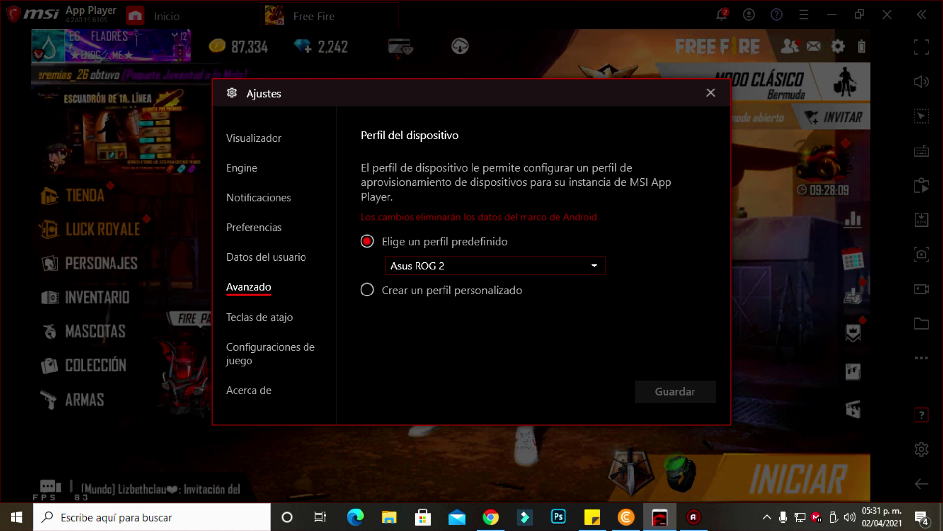
{"action": "left_click", "coordinate": [259, 317]}
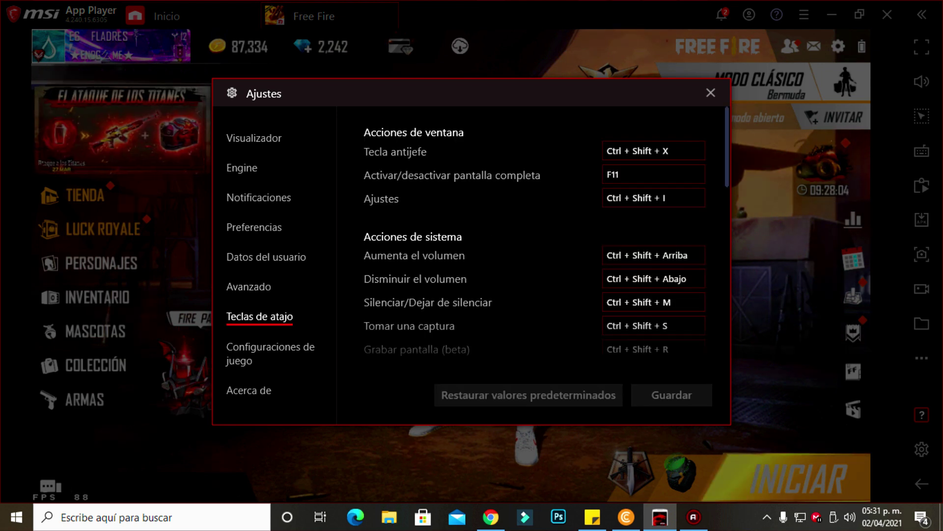
{"action": "scroll", "coordinate": [531, 240], "scroll_direction": "down", "scroll_amount": 10}
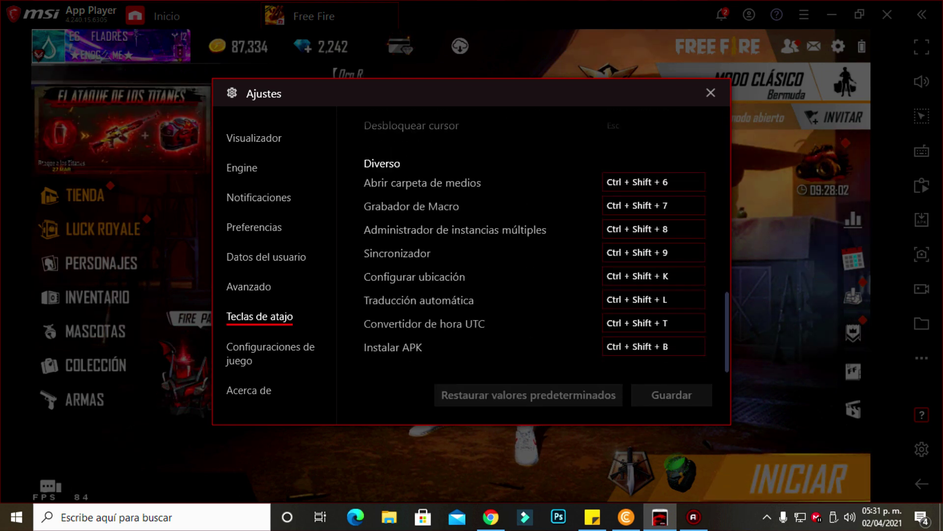
Step: Try the white cursor for all games in the emulator's game configuration, and restore the orange cursor
{"action": "left_click", "coordinate": [270, 353]}
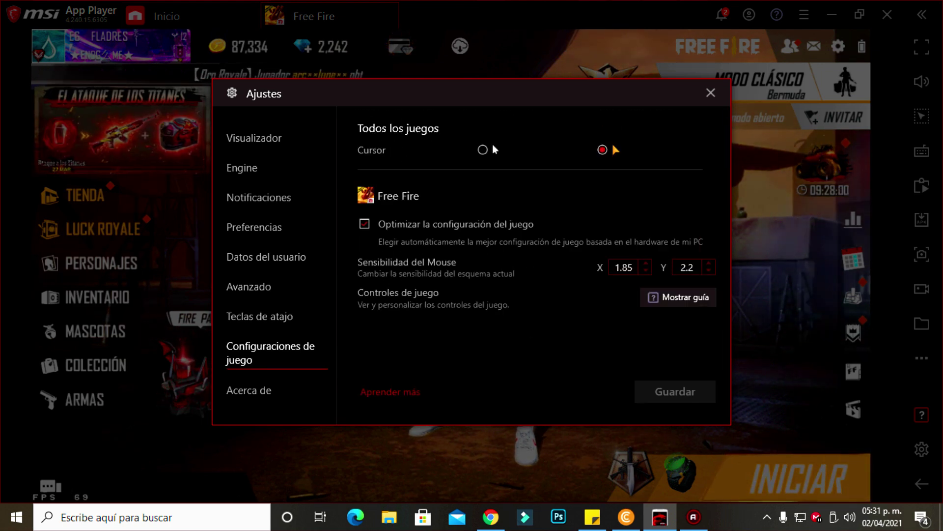
{"action": "left_click", "coordinate": [493, 144]}
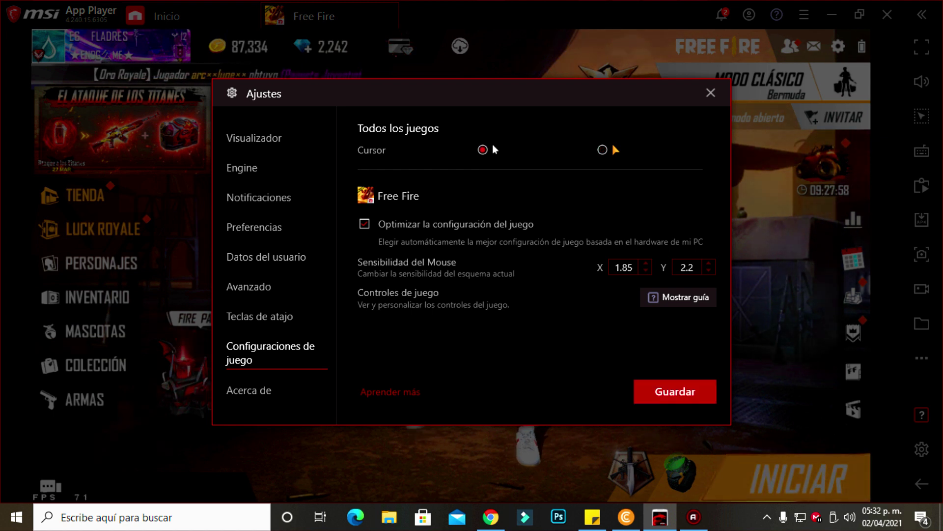
{"action": "left_click", "coordinate": [602, 150]}
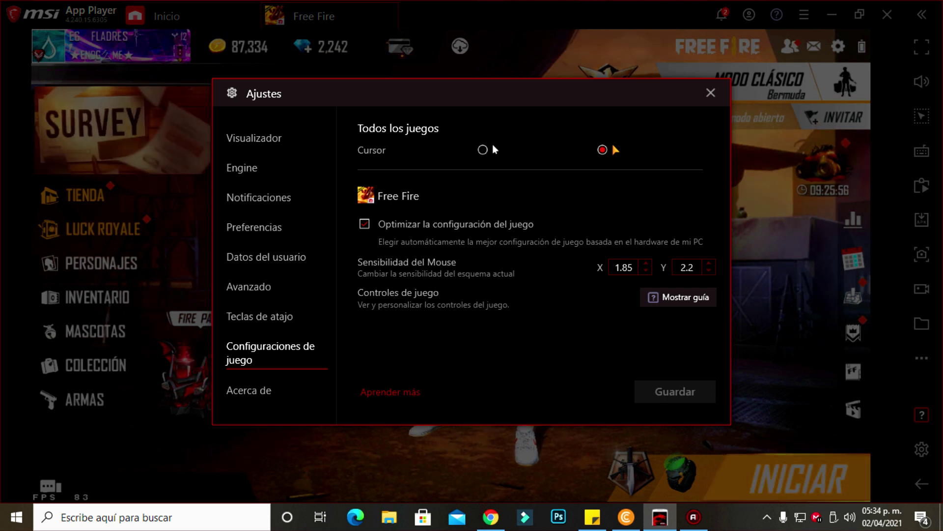
Step: Check the emulator's version information and leave its settings
{"action": "left_click", "coordinate": [249, 390]}
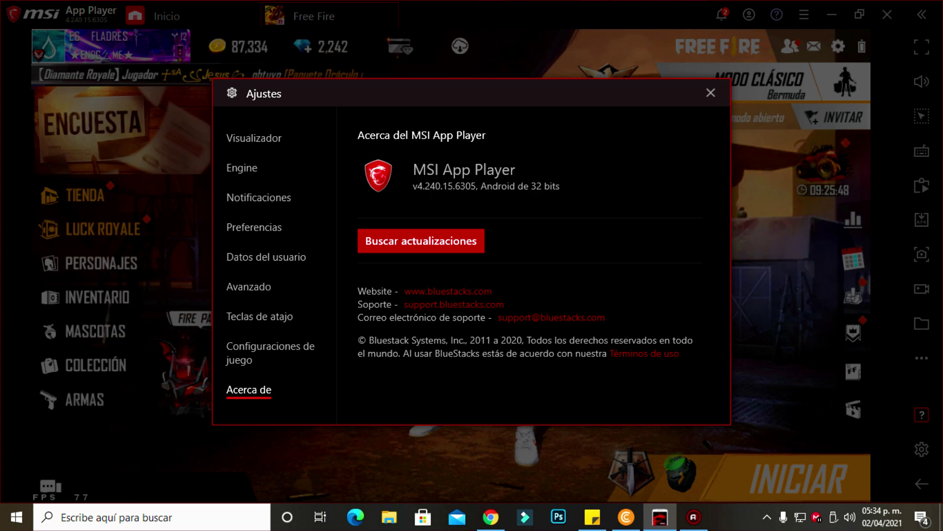
{"action": "key", "text": "Escape"}
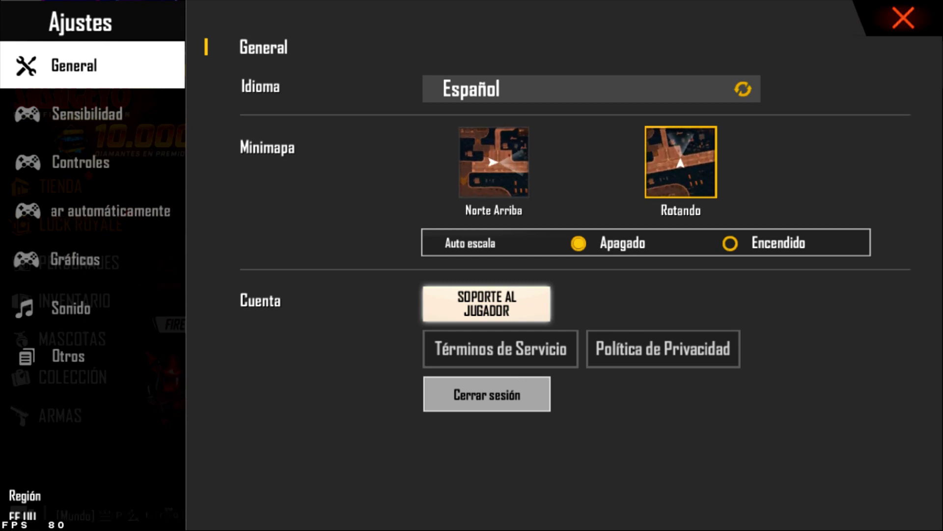
Step: Set Free Fire's sensitivity to 100 for General, 87 for Mira de Punto Rojo and 84 for Mira 2x
{"action": "left_click", "coordinate": [93, 113]}
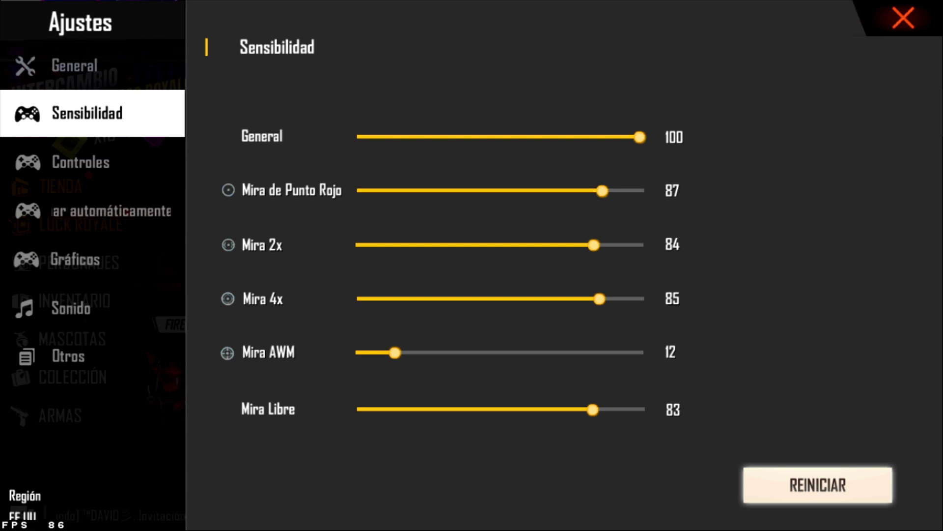
{"action": "mouse_move", "coordinate": [639, 137]}
{"action": "left_mouse_down"}
{"action": "mouse_move", "coordinate": [360, 137]}
{"action": "mouse_move", "coordinate": [640, 137]}
{"action": "left_mouse_up"}
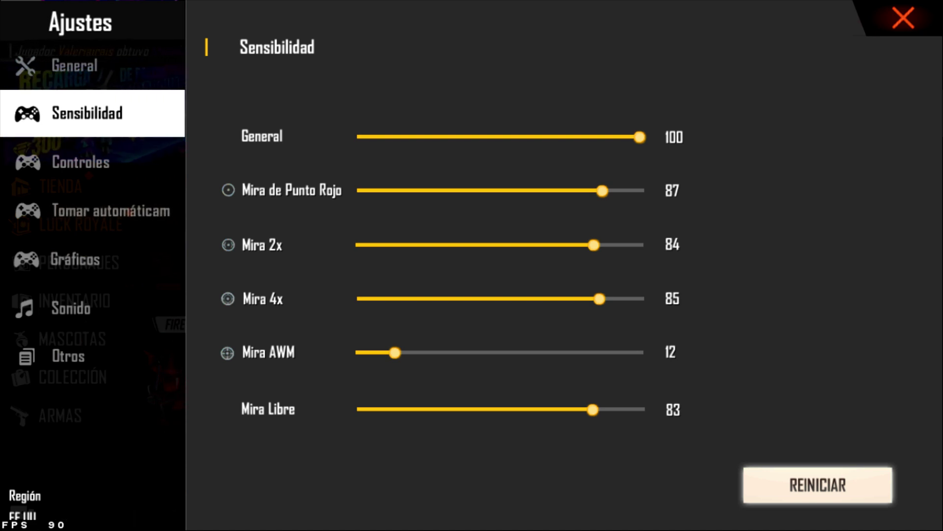
{"action": "left_click_drag", "start_coordinate": [602, 191], "coordinate": [604, 191]}
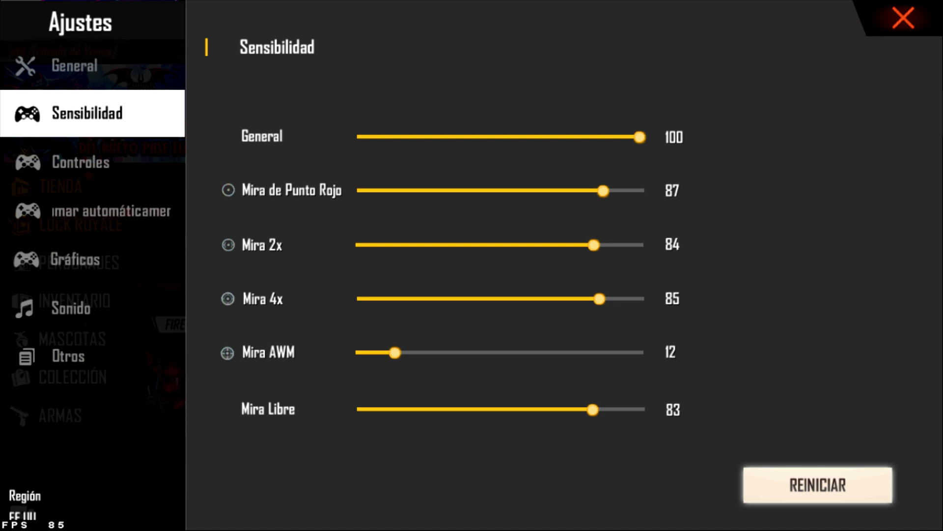
{"action": "left_click_drag", "start_coordinate": [593, 244], "coordinate": [517, 244]}
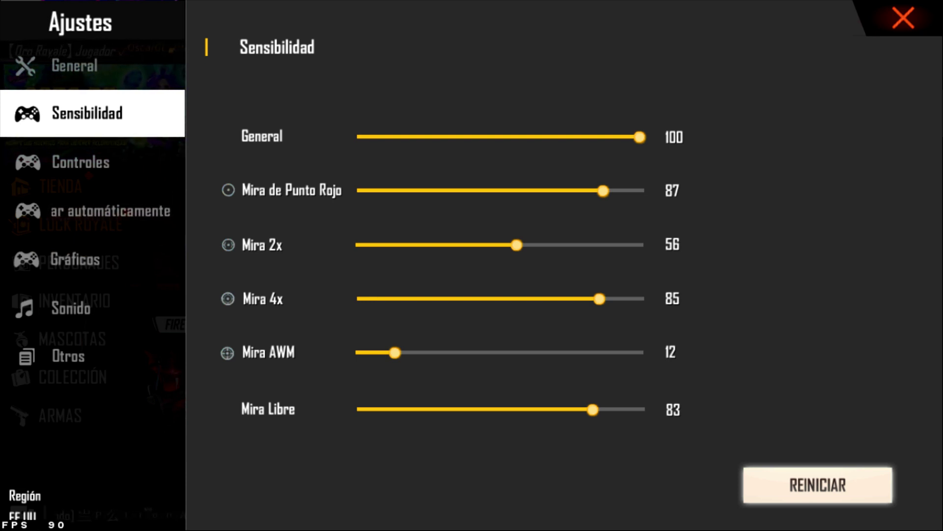
{"action": "left_click_drag", "start_coordinate": [517, 244], "coordinate": [593, 245]}
{"action": "left_click", "coordinate": [594, 245]}
{"action": "left_click", "coordinate": [592, 244]}
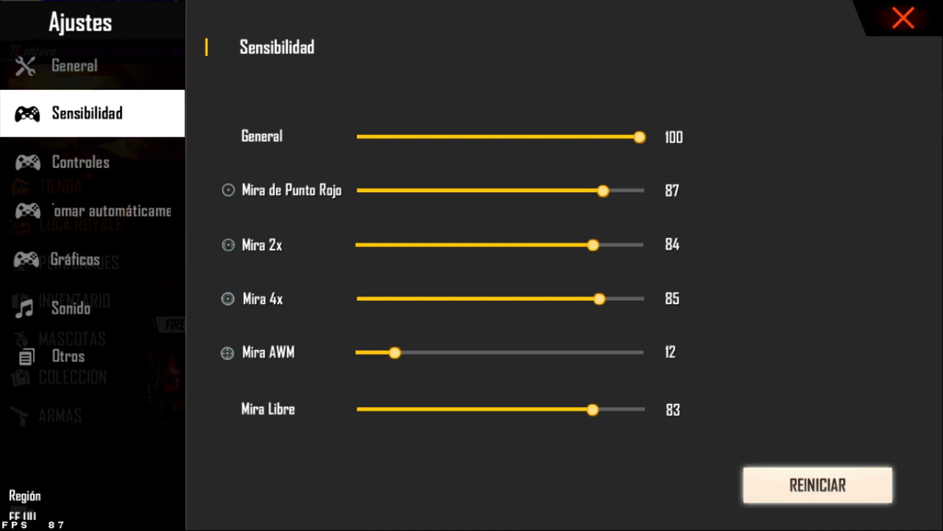
Step: Set the Mira AWM sensitivity to 12 and the Mira Libre sensitivity to 82
{"action": "mouse_move", "coordinate": [395, 353]}
{"action": "left_mouse_down"}
{"action": "mouse_move", "coordinate": [459, 352]}
{"action": "mouse_move", "coordinate": [393, 353]}
{"action": "left_mouse_up"}
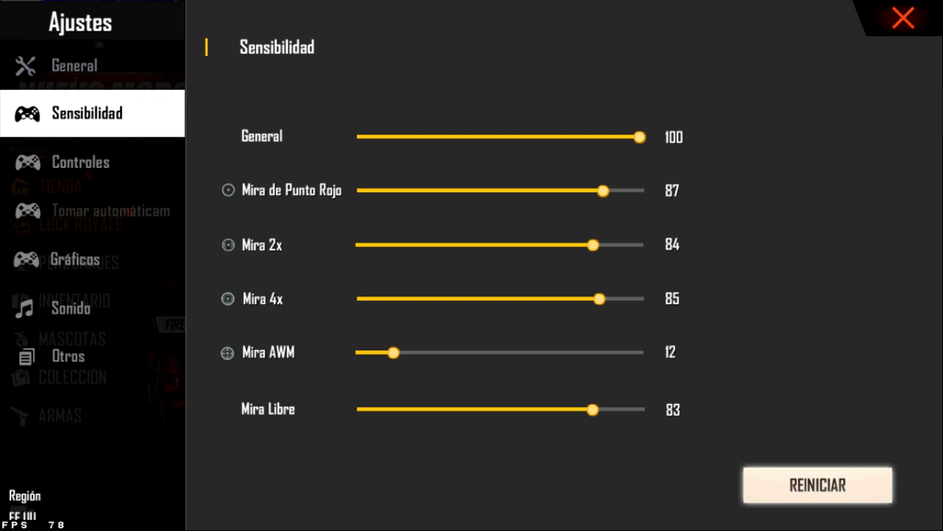
{"action": "left_click_drag", "start_coordinate": [593, 408], "coordinate": [592, 410]}
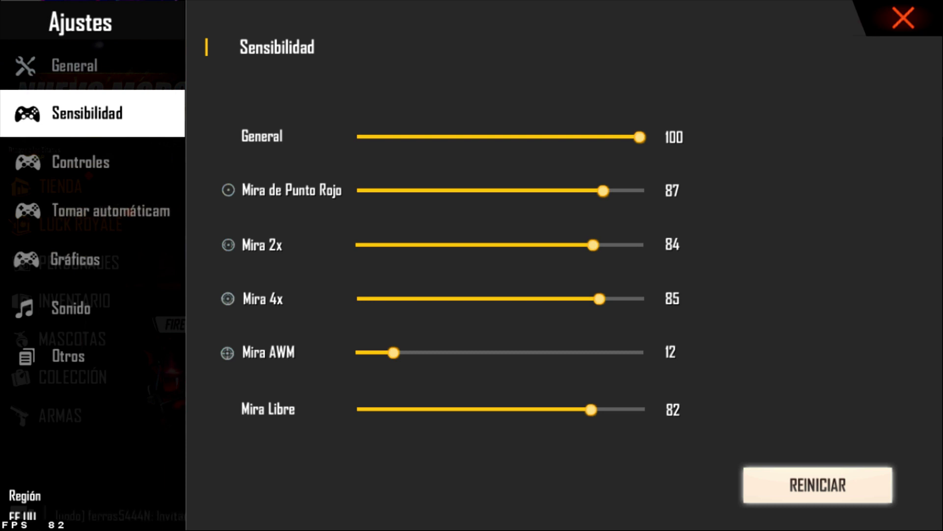